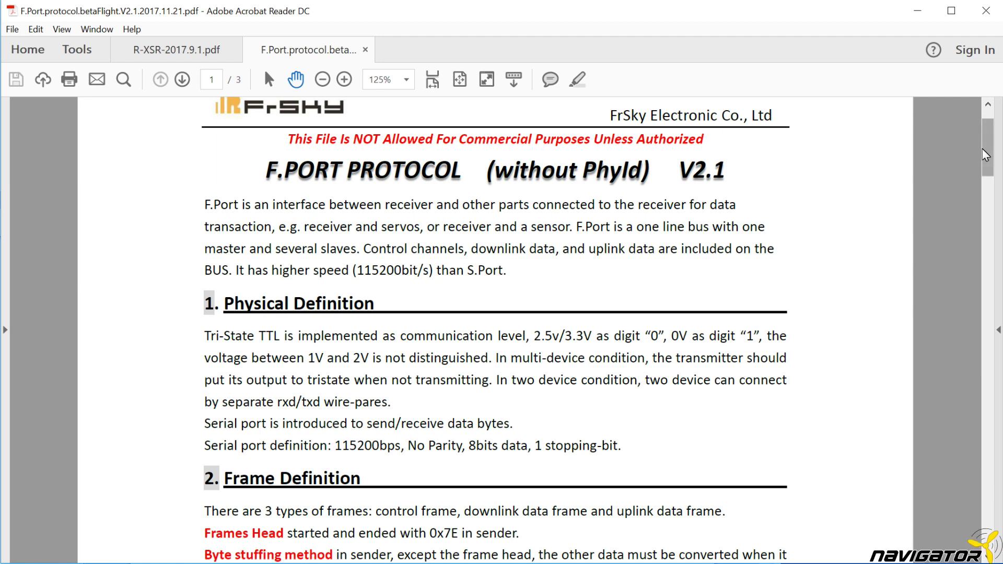
- Skim the F.Port protocol specification, from the physical definition to the timing and communication sections
{"action": "scroll", "coordinate": [496, 329], "scroll_direction": "down", "scroll_amount": 20}
{"action": "scroll", "coordinate": [495, 329], "scroll_direction": "down", "scroll_amount": 20}
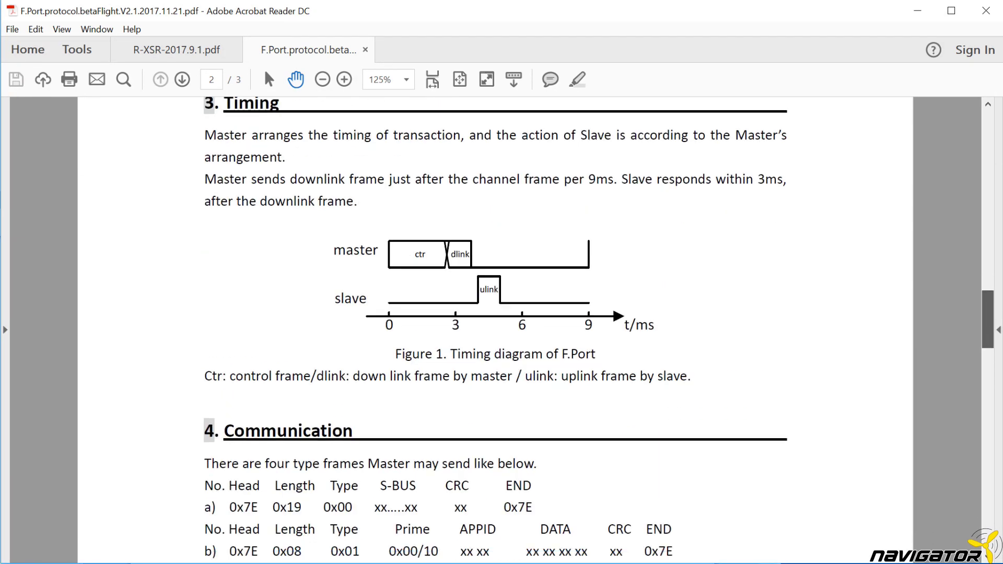
{"action": "scroll", "coordinate": [894, 181], "scroll_direction": "up", "scroll_amount": 20}
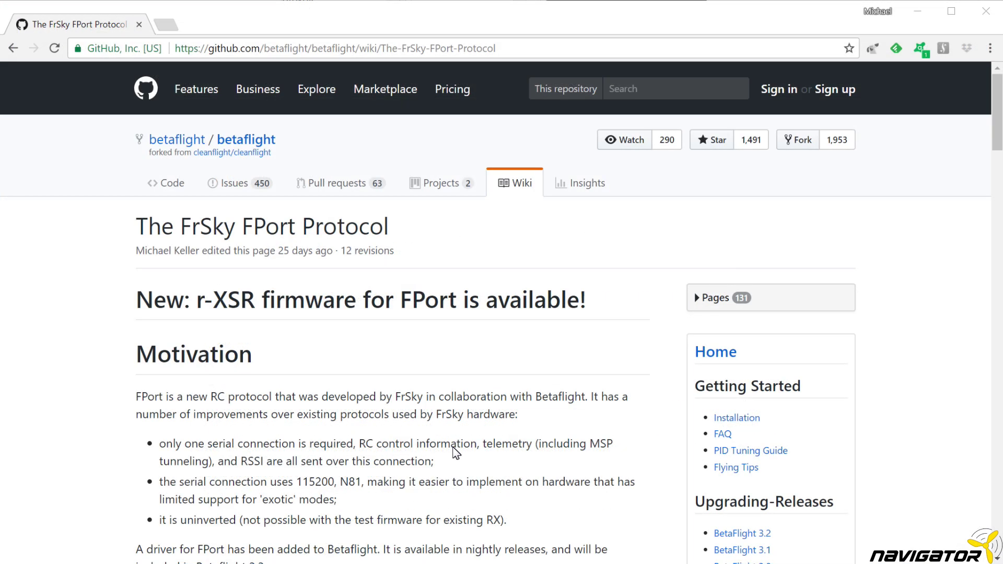
- Read the Betaflight wiki page on the FrSky FPort Protocol through its installation instructions, highlighting the paragraph about the FPort driver
{"action": "scroll", "coordinate": [484, 445], "scroll_direction": "down", "scroll_amount": 2}
{"action": "scroll", "coordinate": [485, 446], "scroll_direction": "down", "scroll_amount": 6}
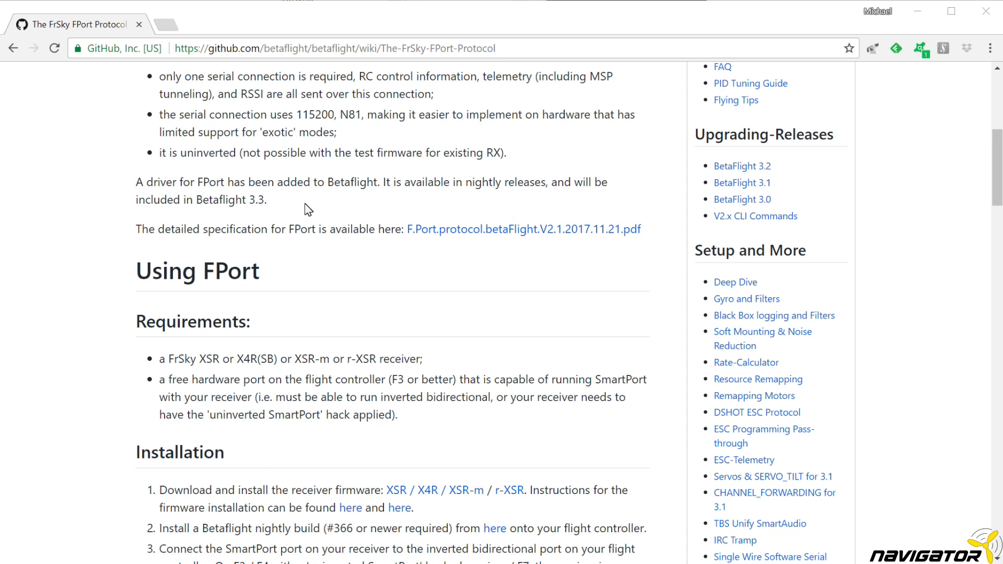
{"action": "left_click_drag", "start_coordinate": [308, 209], "coordinate": [255, 202]}
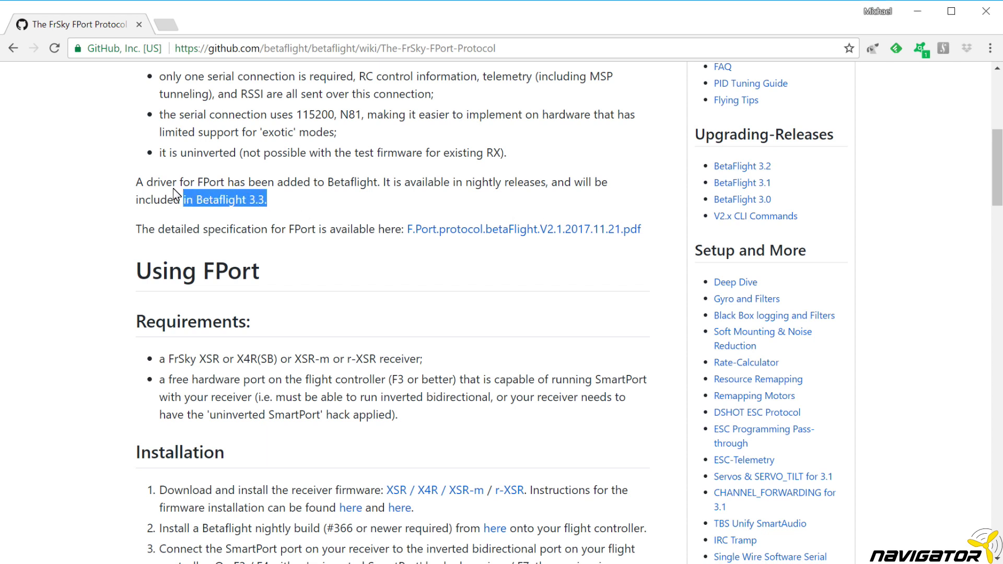
{"action": "left_click_drag", "start_coordinate": [176, 196], "coordinate": [123, 194]}
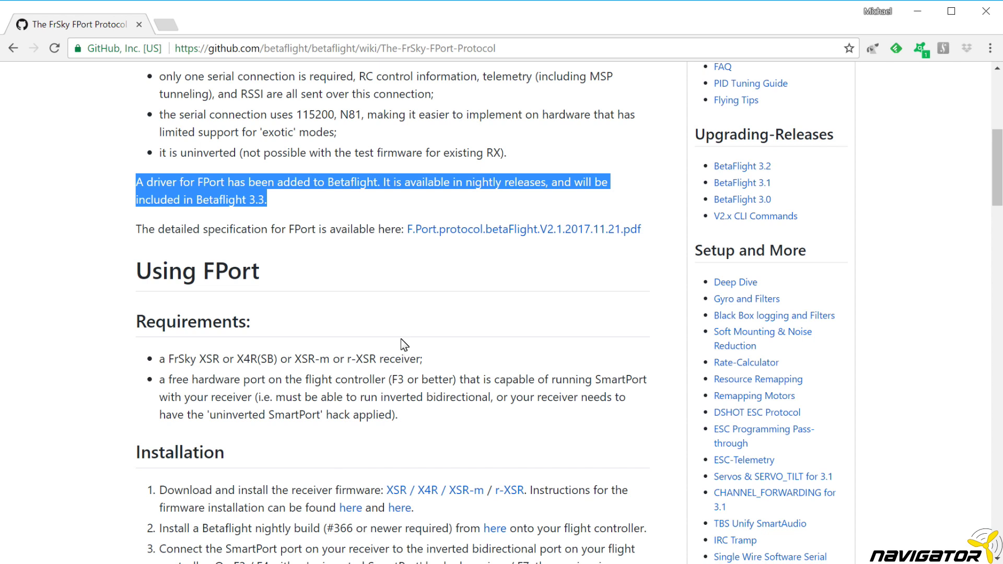
{"action": "scroll", "coordinate": [405, 345], "scroll_direction": "down", "scroll_amount": 5}
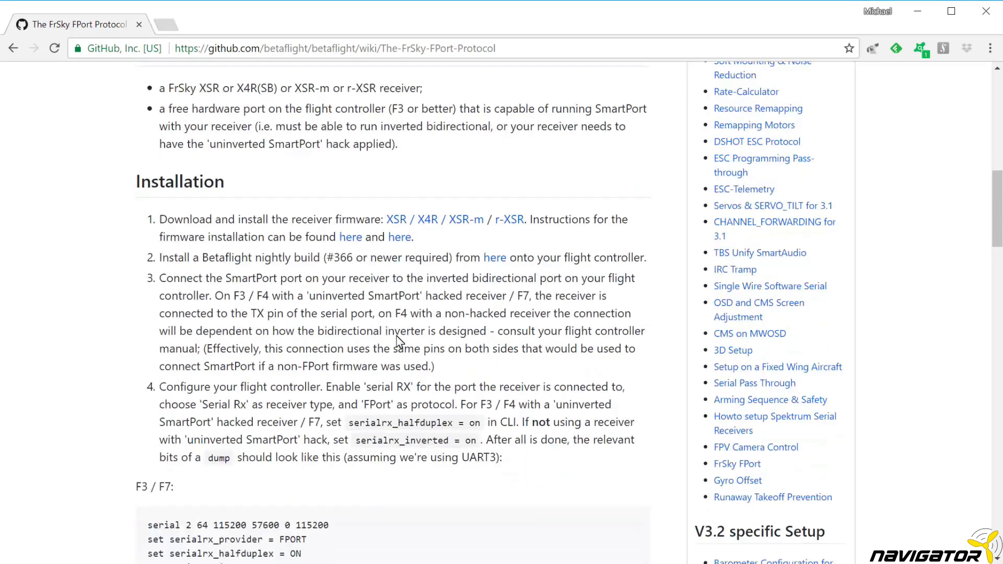
{"action": "scroll", "coordinate": [406, 334], "scroll_direction": "down", "scroll_amount": 3}
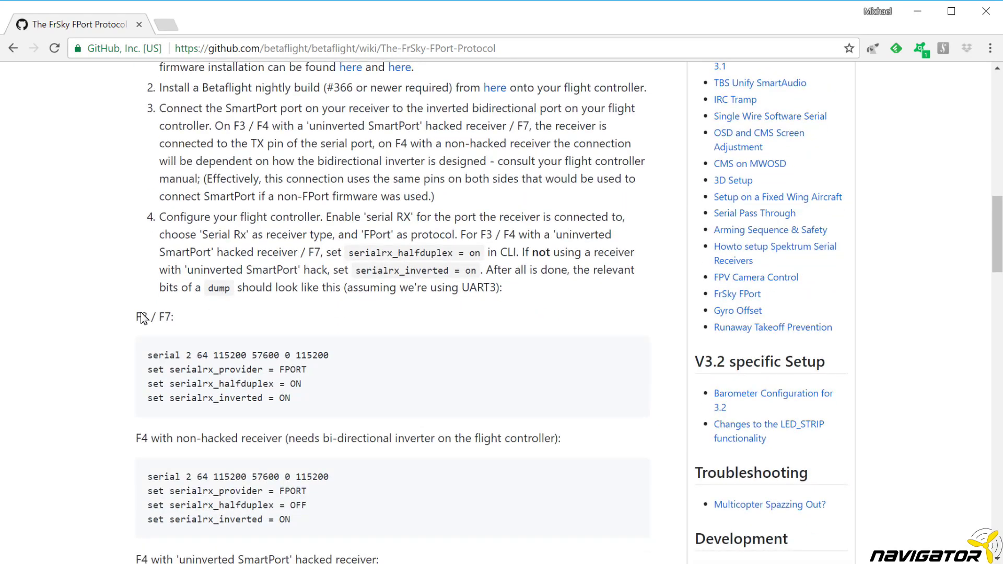
{"action": "scroll", "coordinate": [536, 328], "scroll_direction": "down", "scroll_amount": 4}
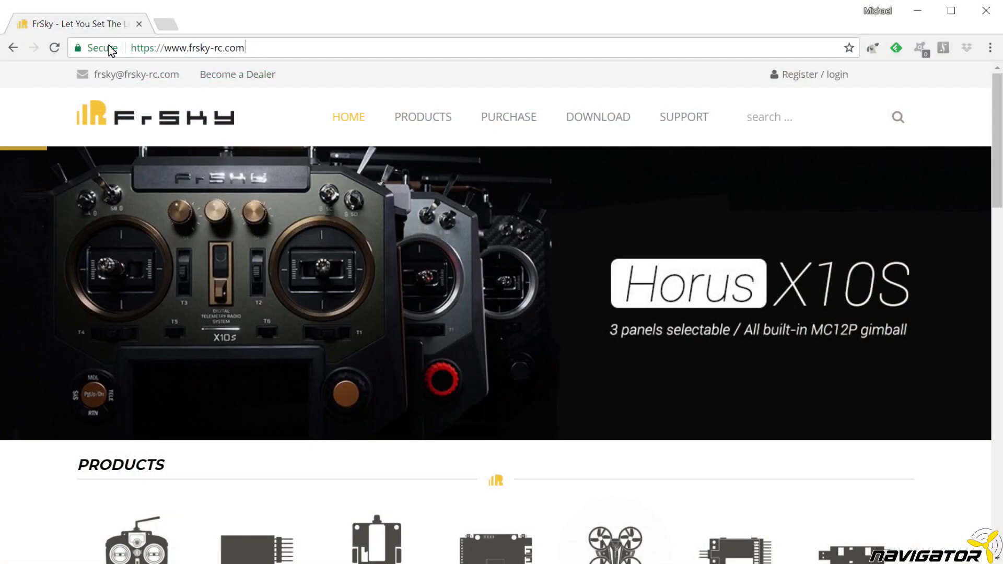
- Search the FrSky website for "f.port"
{"action": "left_click", "coordinate": [170, 49]}
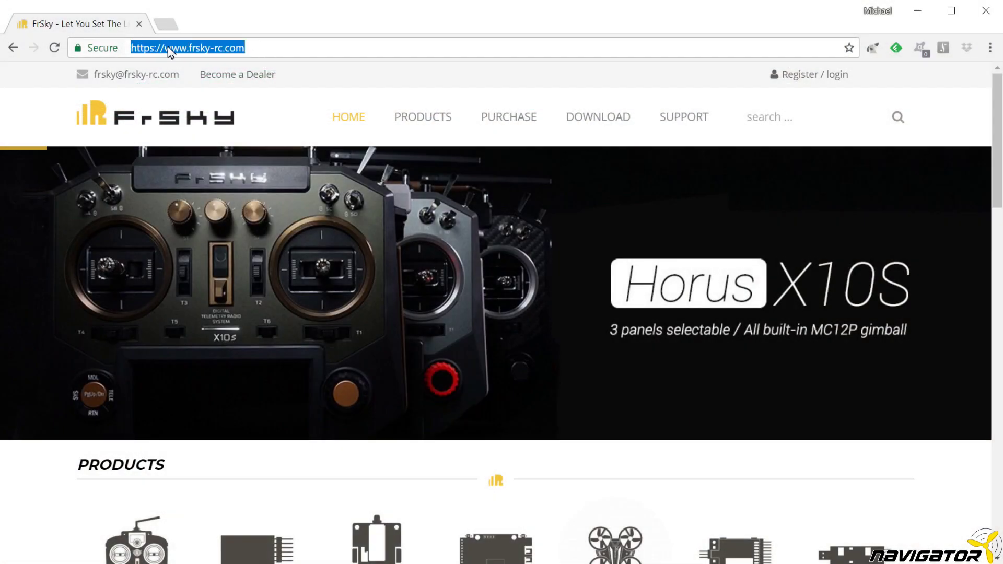
{"action": "left_click", "coordinate": [755, 124]}
{"action": "type", "text": "f.port"}
{"action": "key", "text": "Return"}
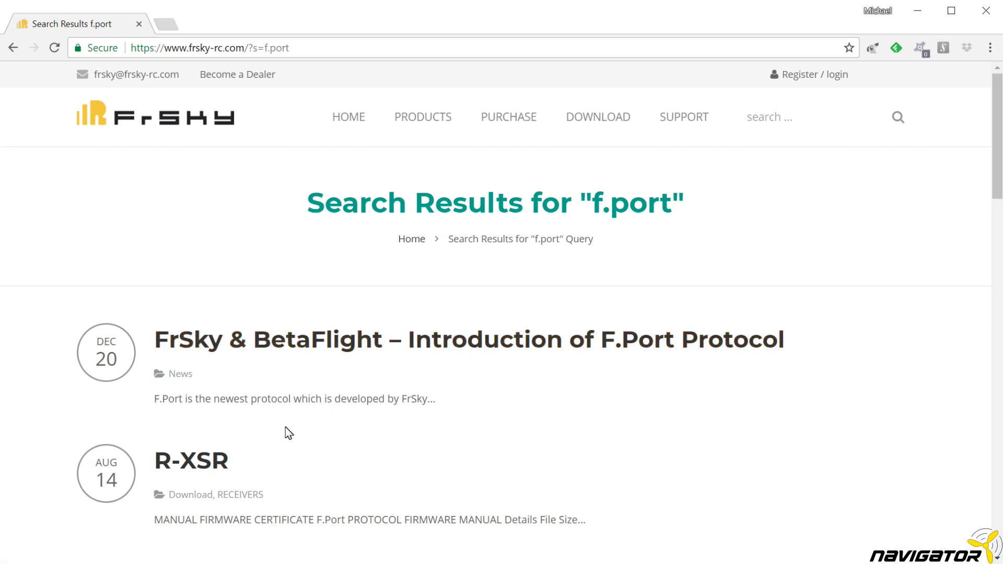
- Look through the search results for F.Port-capable products and open the R-XSR download page
{"action": "scroll", "coordinate": [308, 428], "scroll_direction": "down", "scroll_amount": 10}
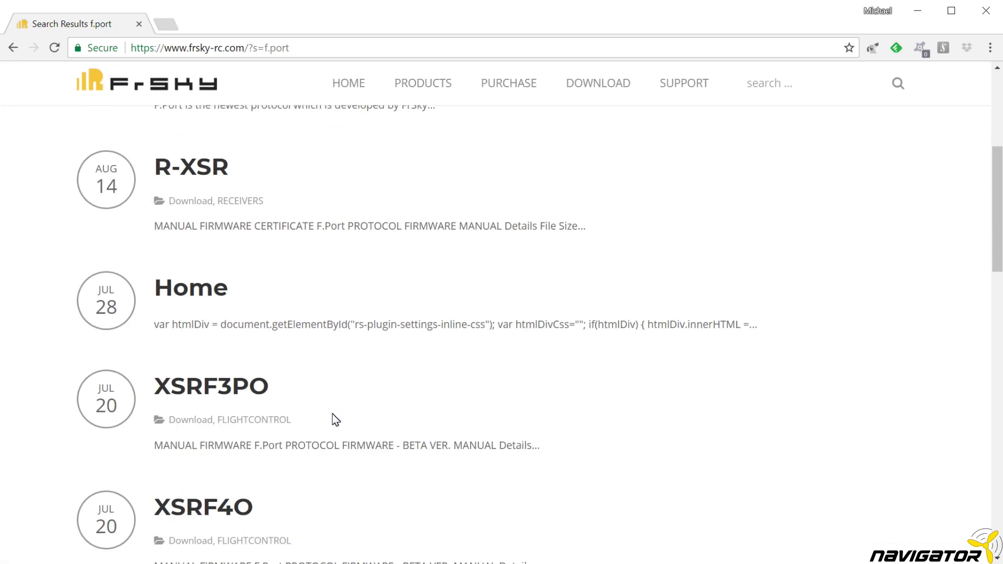
{"action": "scroll", "coordinate": [335, 390], "scroll_direction": "down", "scroll_amount": 9}
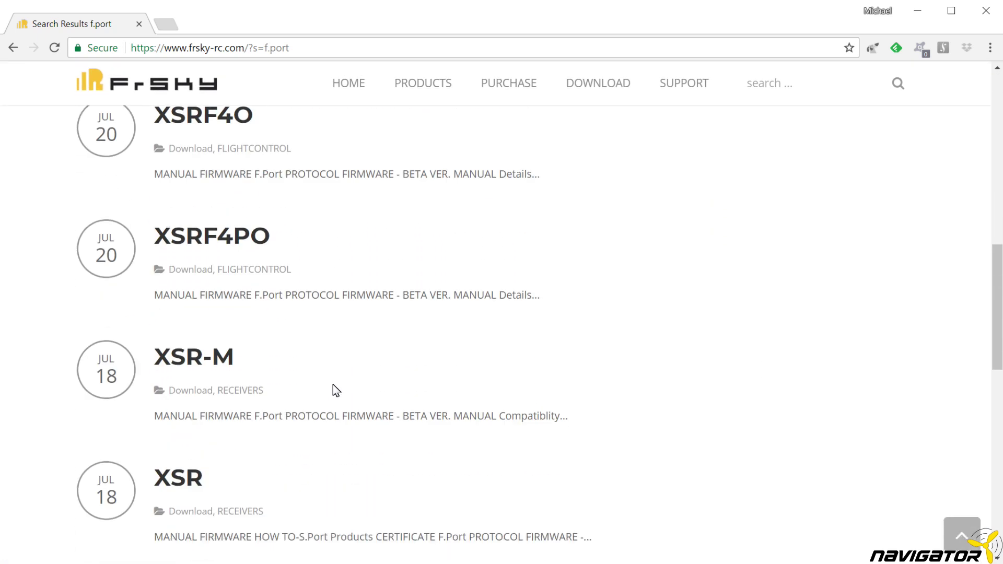
{"action": "scroll", "coordinate": [438, 360], "scroll_direction": "down", "scroll_amount": 4}
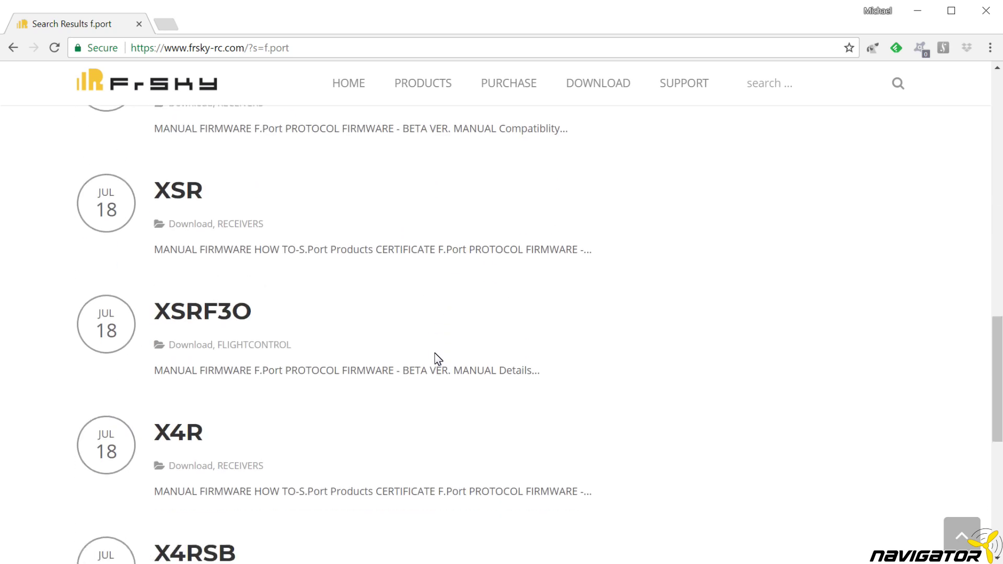
{"action": "scroll", "coordinate": [643, 339], "scroll_direction": "up", "scroll_amount": 14}
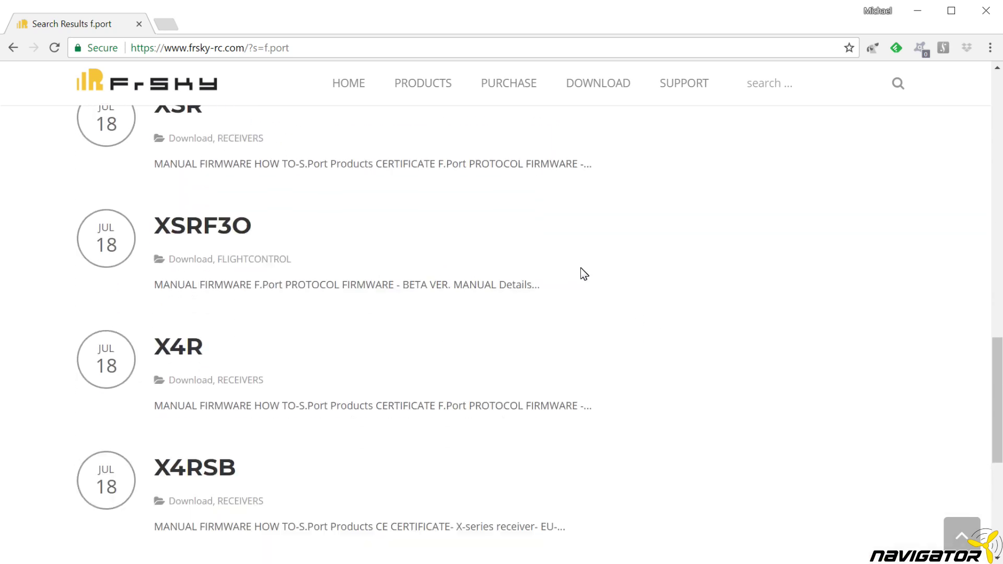
{"action": "scroll", "coordinate": [361, 217], "scroll_direction": "up", "scroll_amount": 3}
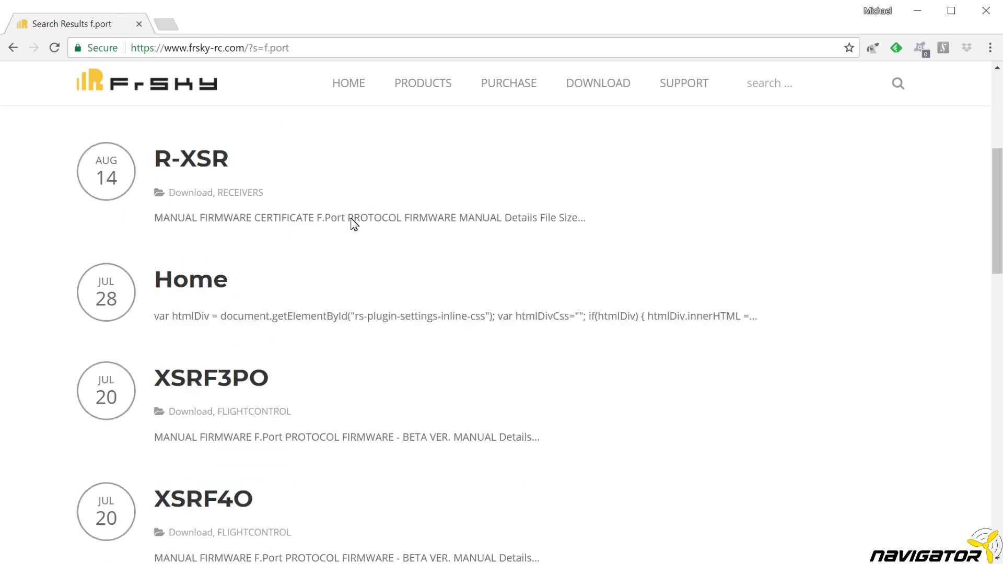
{"action": "scroll", "coordinate": [314, 204], "scroll_direction": "down", "scroll_amount": 3}
{"action": "scroll", "coordinate": [285, 235], "scroll_direction": "up", "scroll_amount": 4}
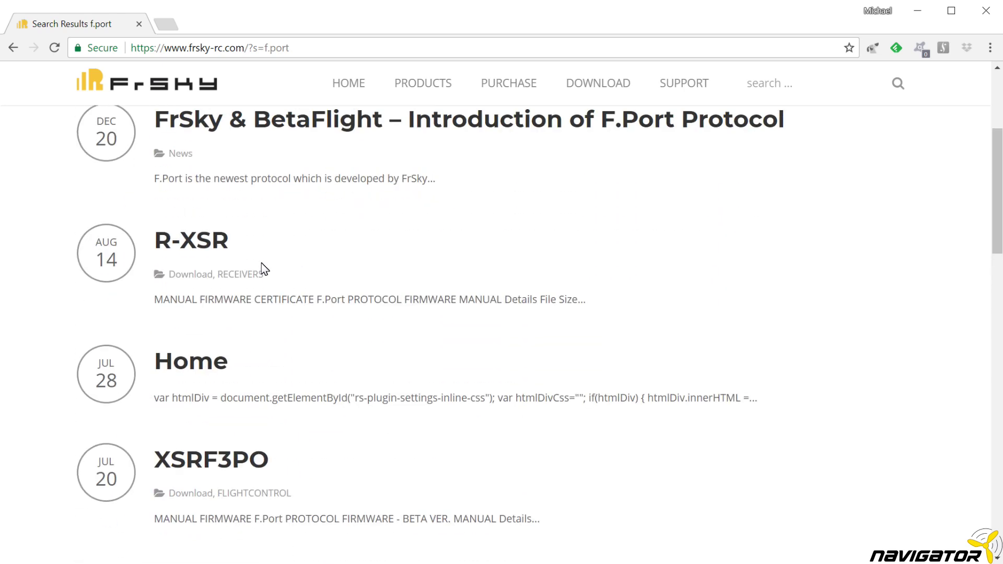
{"action": "left_click", "coordinate": [196, 245]}
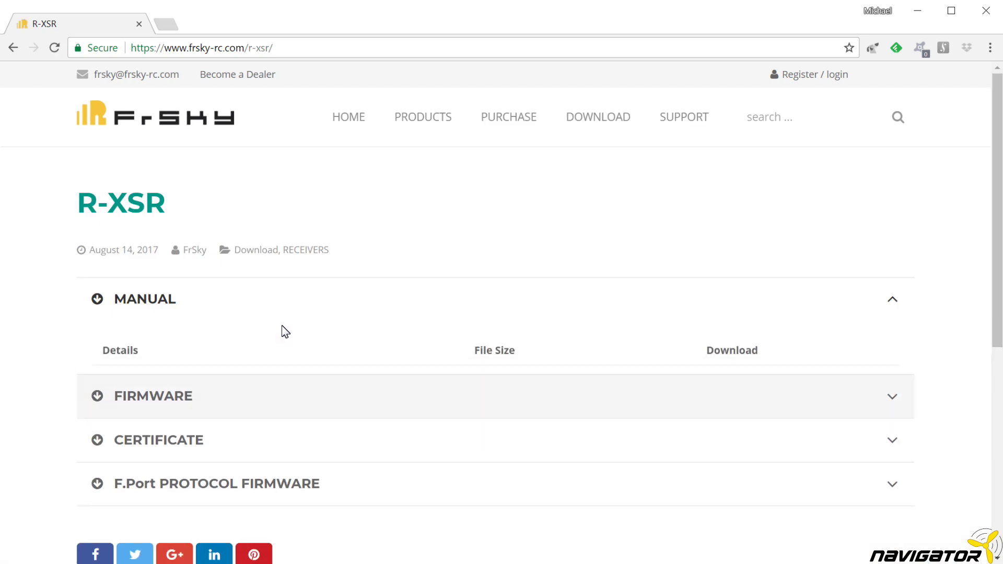
- Check the R-XSR firmware sections and download F.Port protocol firmware version 180111 as FW-RXSR-180111.zip into the RX folder
{"action": "scroll", "coordinate": [190, 424], "scroll_direction": "down", "scroll_amount": 2}
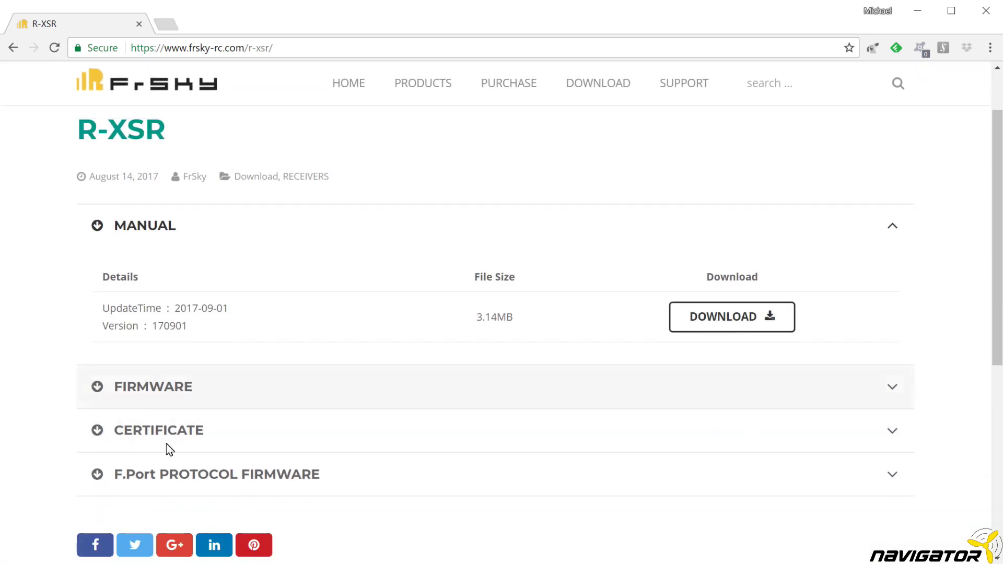
{"action": "left_click", "coordinate": [183, 476]}
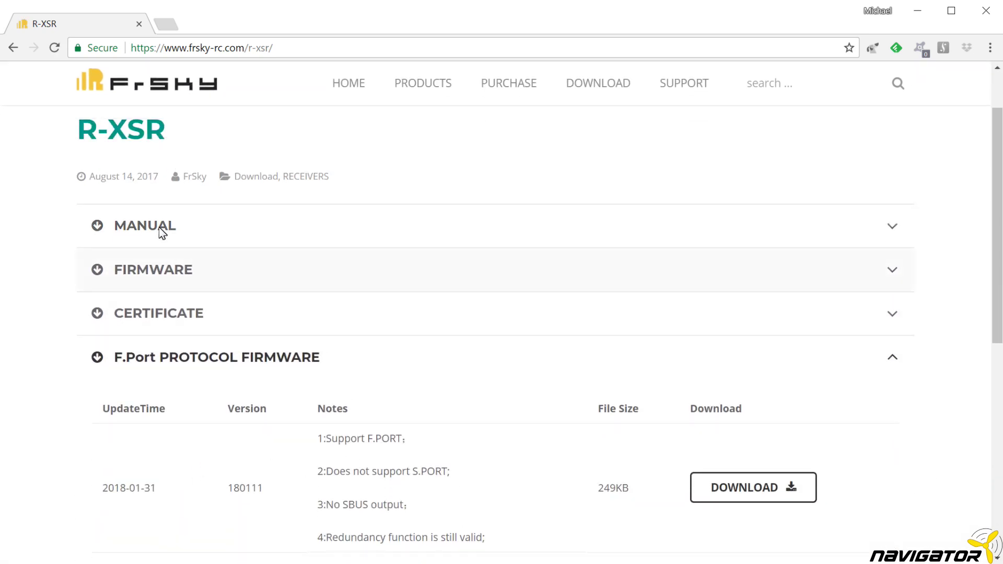
{"action": "left_click", "coordinate": [159, 273]}
{"action": "scroll", "coordinate": [238, 382], "scroll_direction": "down", "scroll_amount": 3}
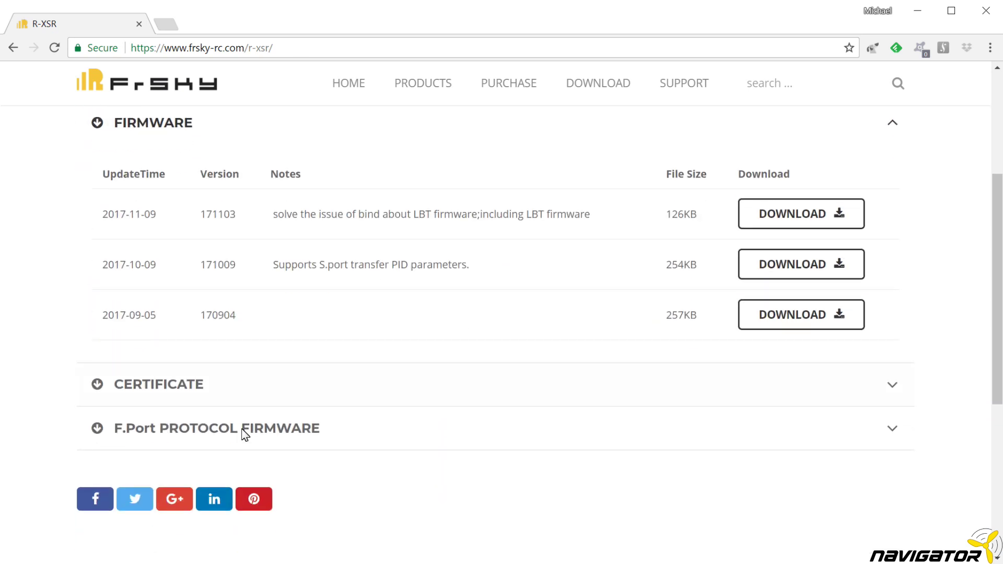
{"action": "left_click", "coordinate": [239, 421]}
{"action": "scroll", "coordinate": [353, 321], "scroll_direction": "down", "scroll_amount": 2}
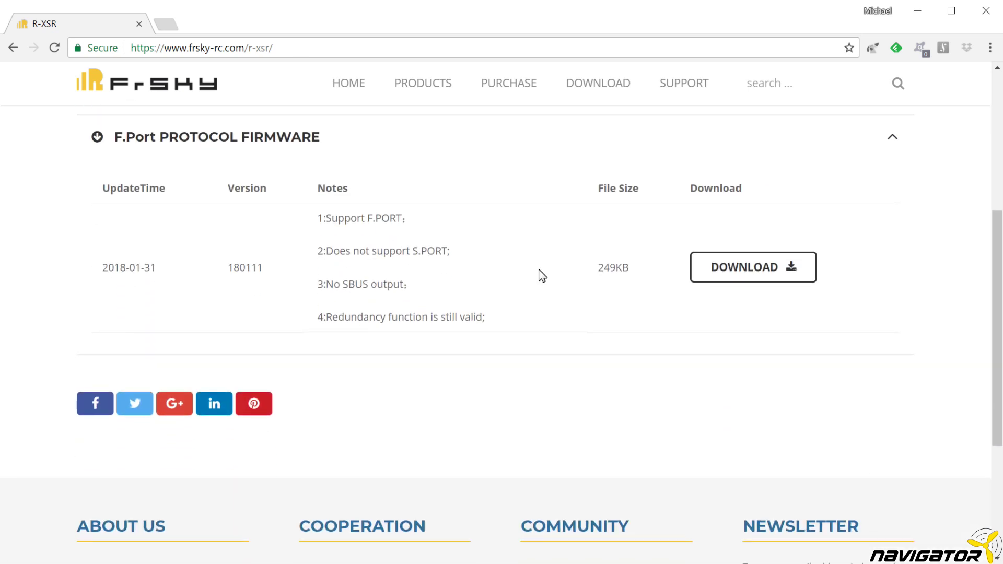
{"action": "left_click", "coordinate": [721, 275]}
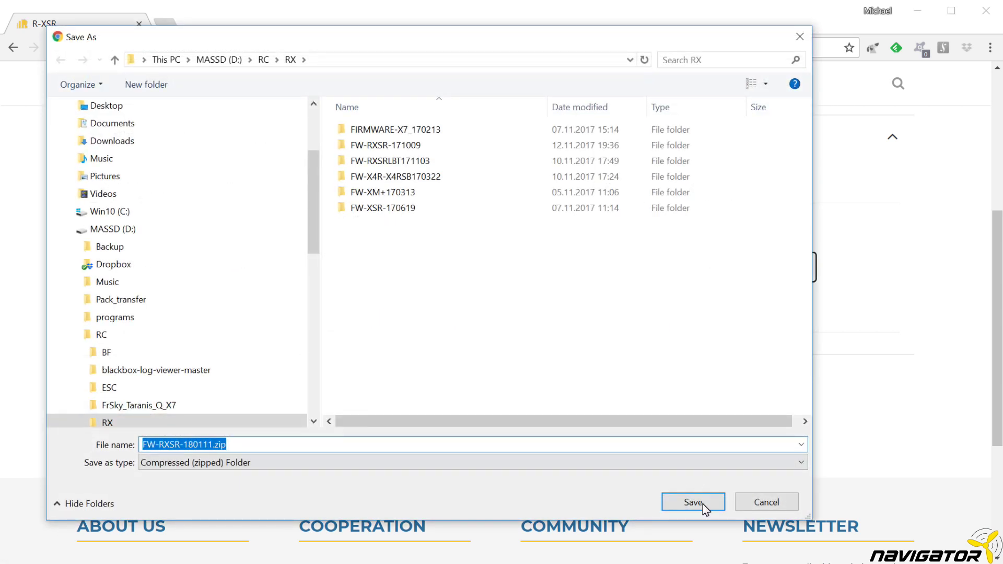
{"action": "left_click", "coordinate": [705, 508]}
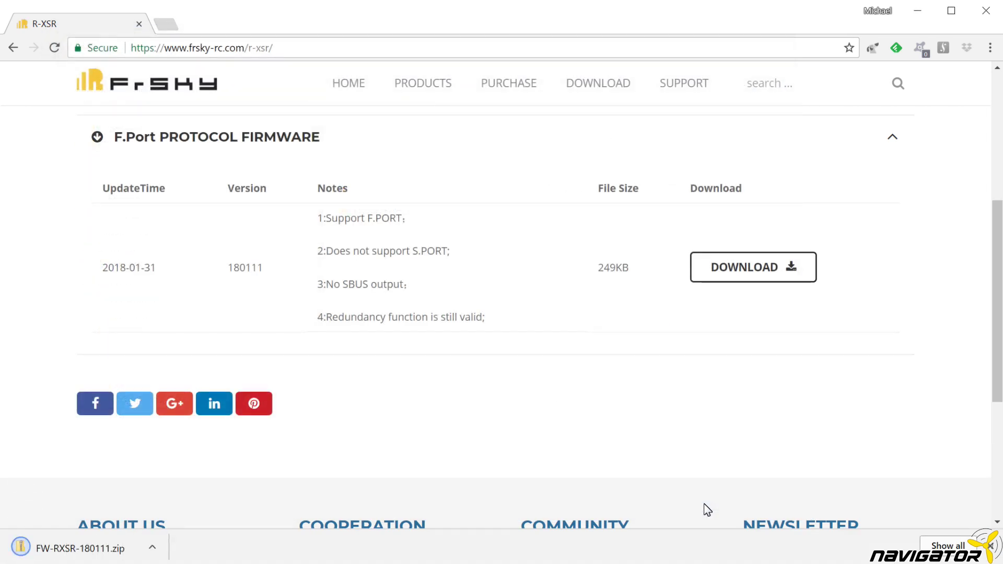
- Open the downloaded FW-RXSR-180111.zip and extract its FW-RXSR-180111 folder into the RX folder
{"action": "left_click", "coordinate": [68, 549]}
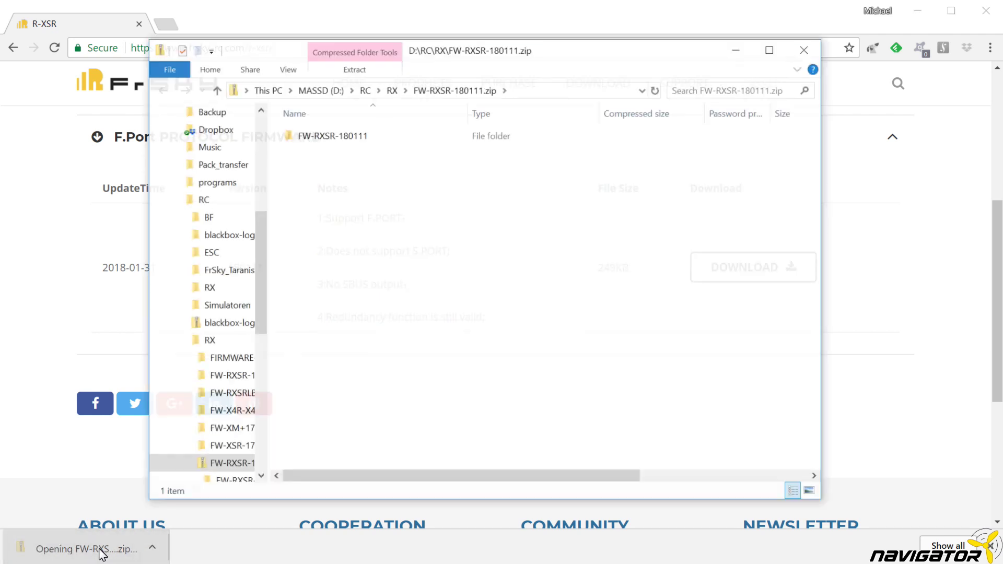
{"action": "right_click", "coordinate": [331, 137]}
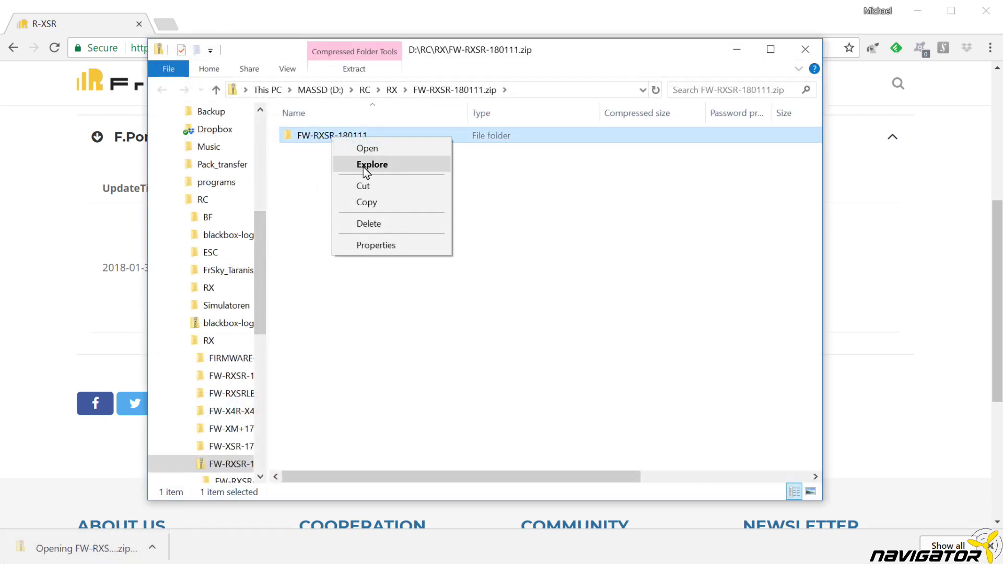
{"action": "left_click_drag", "start_coordinate": [314, 135], "coordinate": [265, 284]}
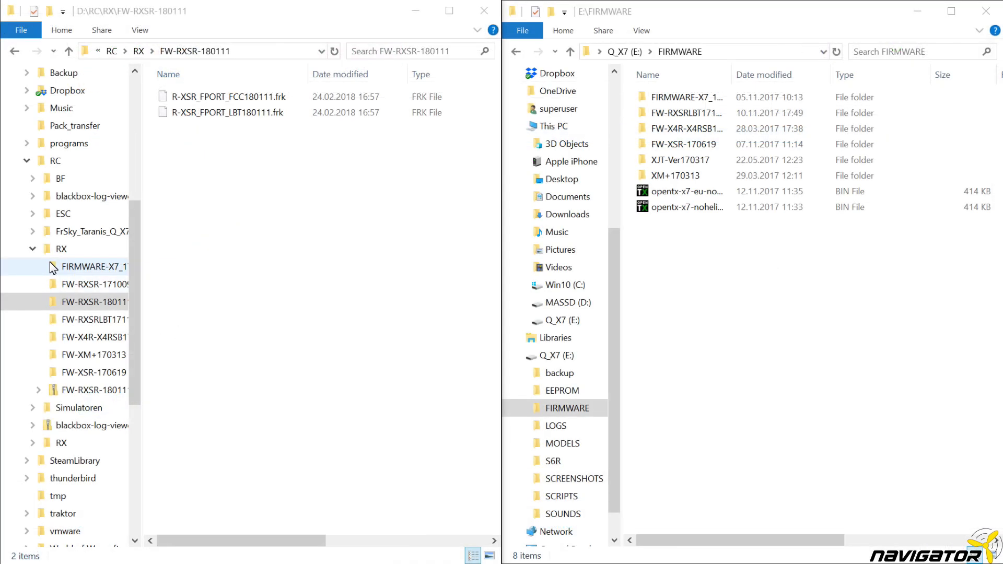
- Copy the FW-RXSR-180111 folder into FIRMWARE on the Q_X7 (E:) drive and open the copy to check its firmware files
{"action": "left_click_drag", "start_coordinate": [101, 298], "coordinate": [682, 271]}
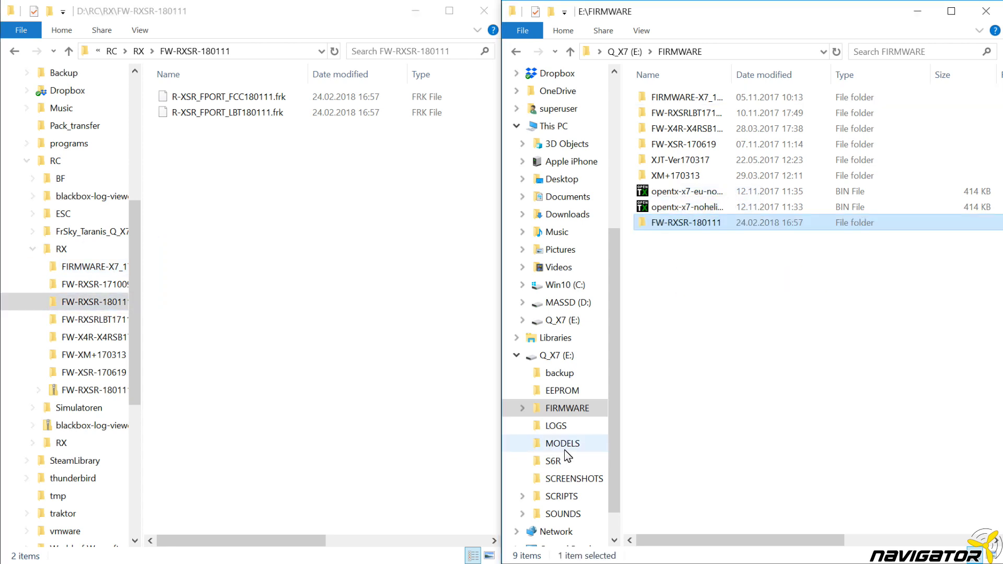
{"action": "double_click", "coordinate": [703, 226]}
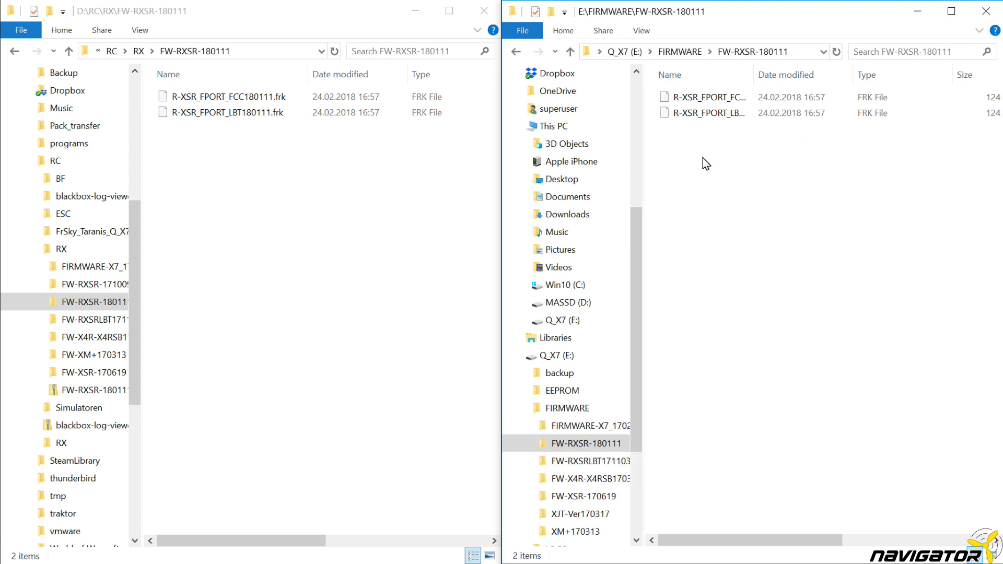
{"action": "left_click_drag", "start_coordinate": [753, 74], "coordinate": [819, 75]}
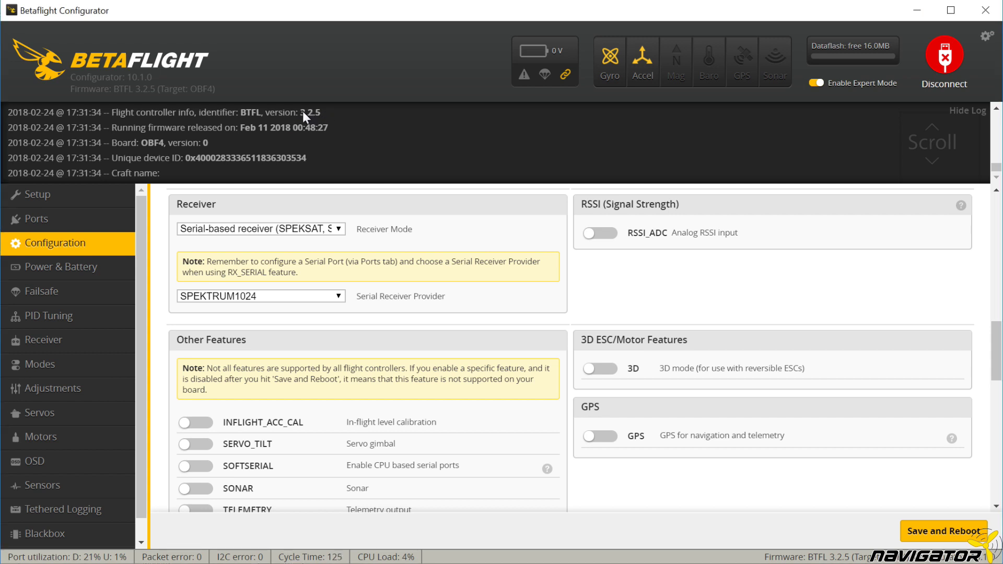
- In Betaflight Configurator, compare the firmware version and the Serial Receiver Provider options on the 3.2.5 and 3.3.0 flight controllers
{"action": "triple_click", "coordinate": [305, 115]}
{"action": "scroll", "coordinate": [306, 127], "scroll_direction": "up", "scroll_amount": 1}
{"action": "left_click", "coordinate": [292, 298]}
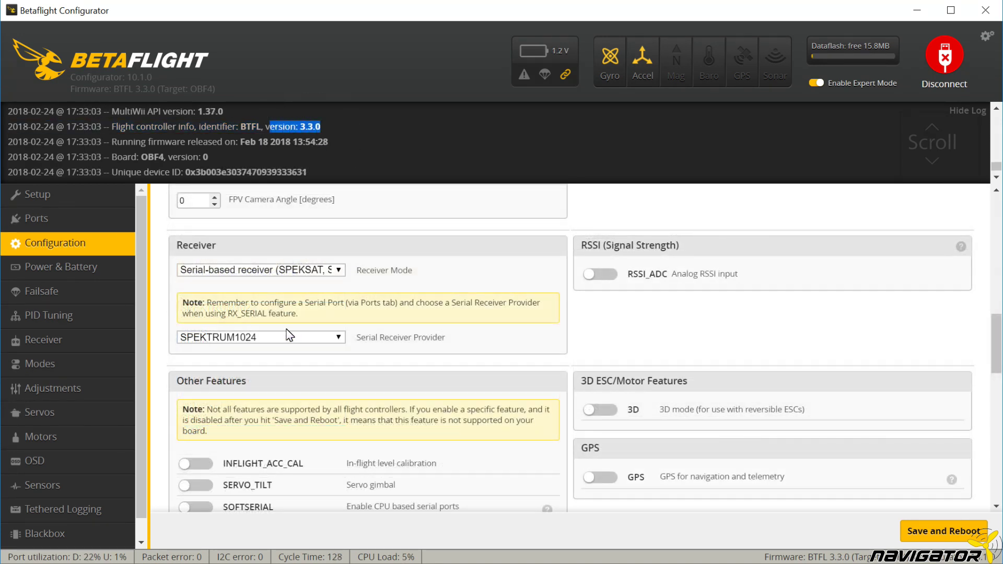
{"action": "left_click", "coordinate": [301, 337]}
{"action": "left_click", "coordinate": [237, 494]}
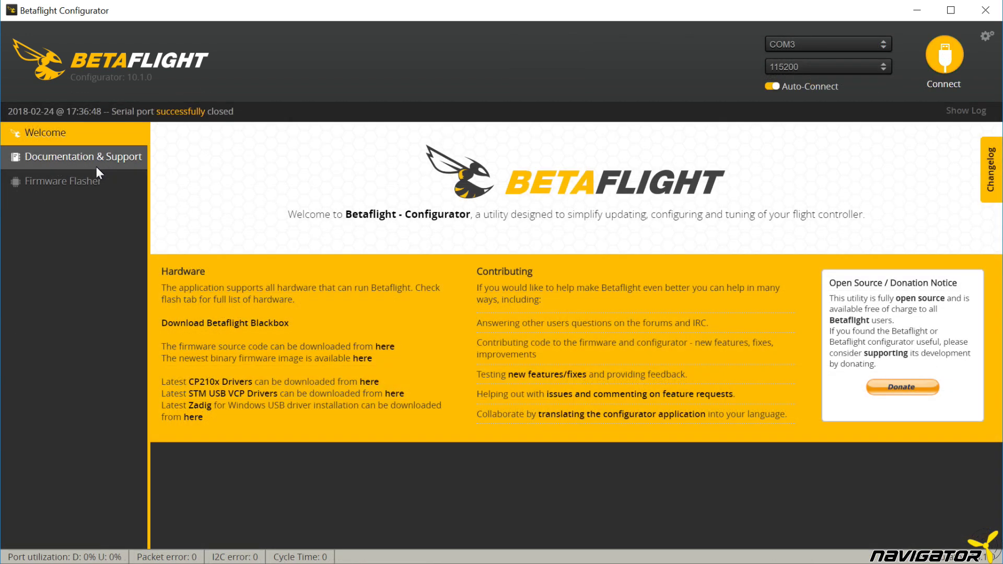
- In the Firmware Flasher, show unstable releases, choose version 3.3.0-RC2 for the OMNIBUSF4 board, and load that firmware online
{"action": "left_click", "coordinate": [86, 184]}
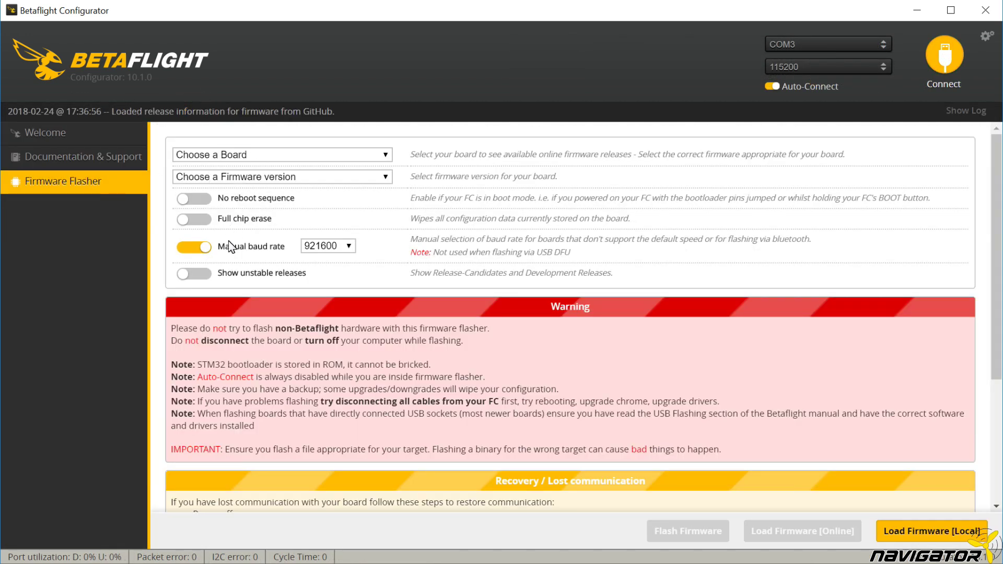
{"action": "left_click", "coordinate": [214, 274]}
{"action": "left_click", "coordinate": [275, 180]}
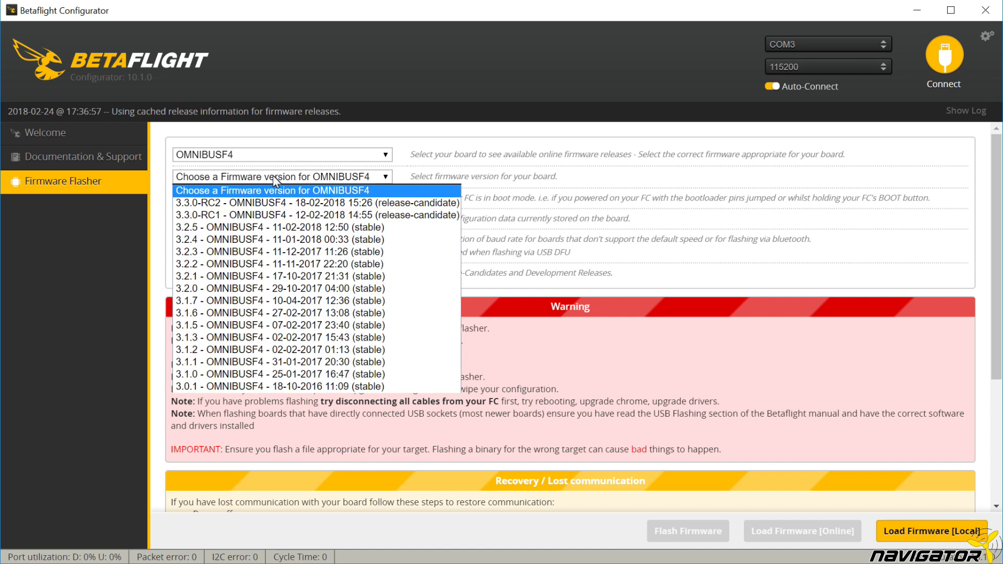
{"action": "left_click", "coordinate": [275, 204]}
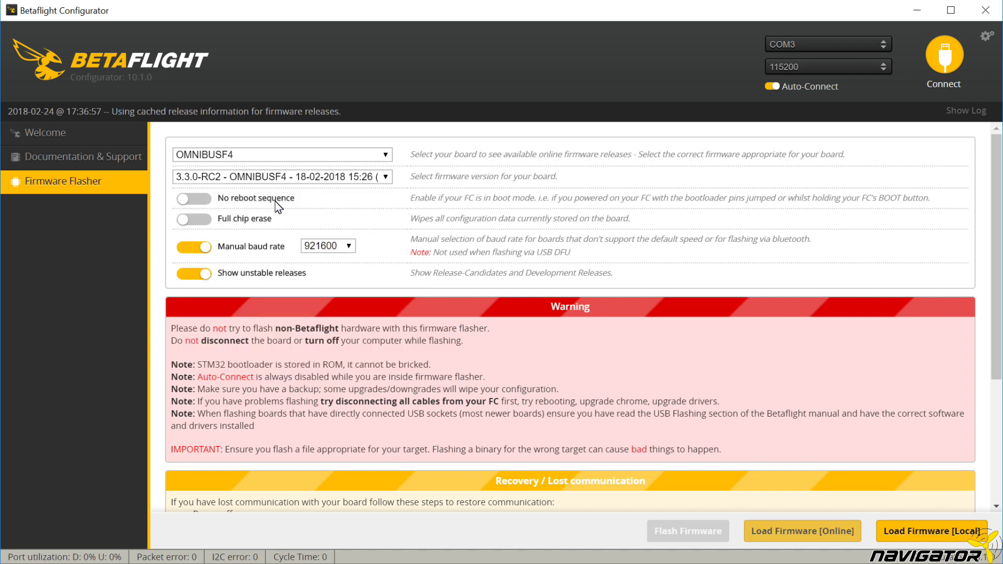
{"action": "left_click", "coordinate": [790, 538]}
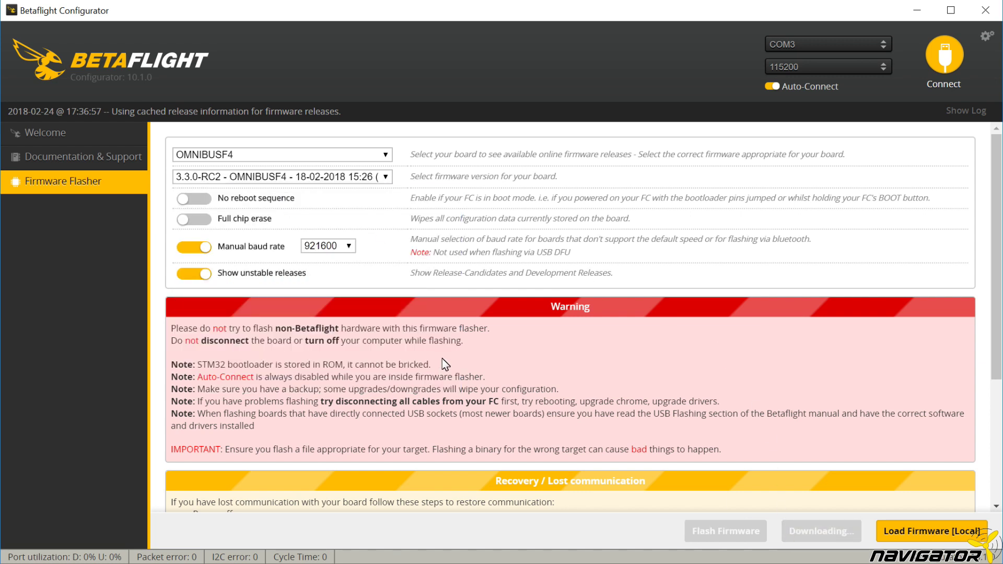
- Flash the loaded 3.3.0-RC2 firmware onto the OMNIBUSF4 flight controller
{"action": "left_click", "coordinate": [673, 529]}
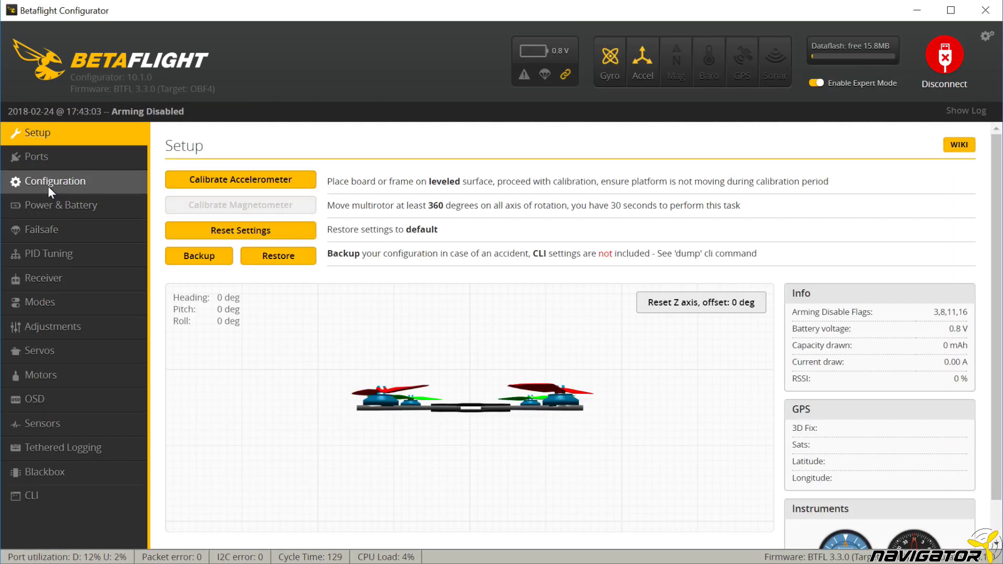
- In the flight controller's receiver configuration, keep the serial-based receiver mode, choose FrSky FPort as the Serial Receiver Provider, and save
{"action": "left_click", "coordinate": [72, 191]}
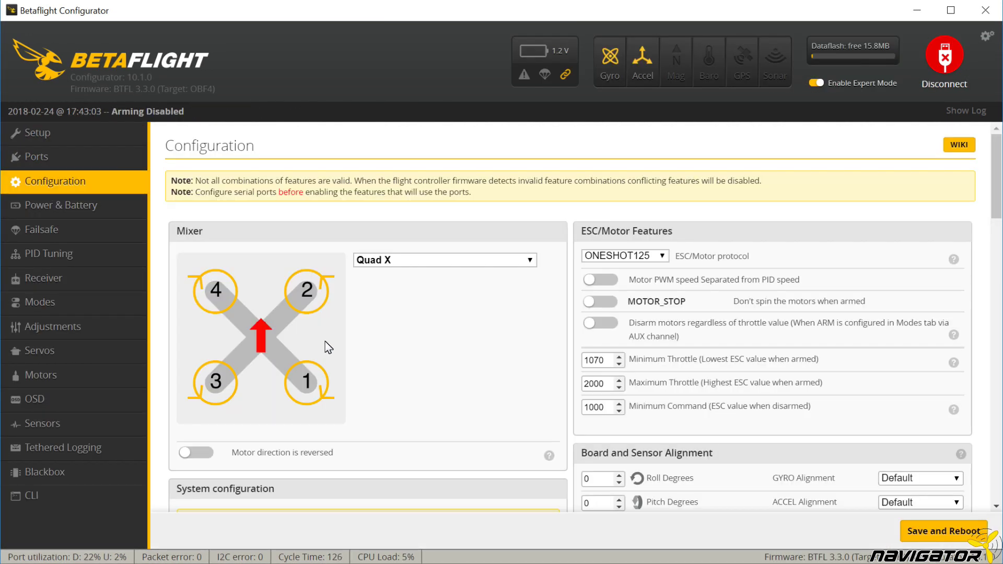
{"action": "scroll", "coordinate": [323, 350], "scroll_direction": "down", "scroll_amount": 10}
{"action": "left_click", "coordinate": [219, 210]}
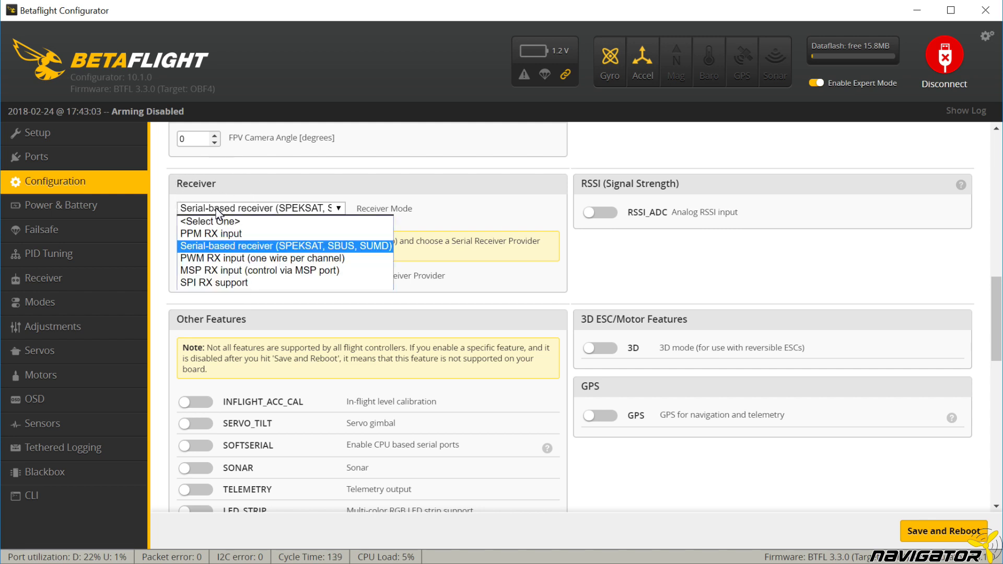
{"action": "left_click", "coordinate": [209, 250]}
{"action": "left_click", "coordinate": [233, 275]}
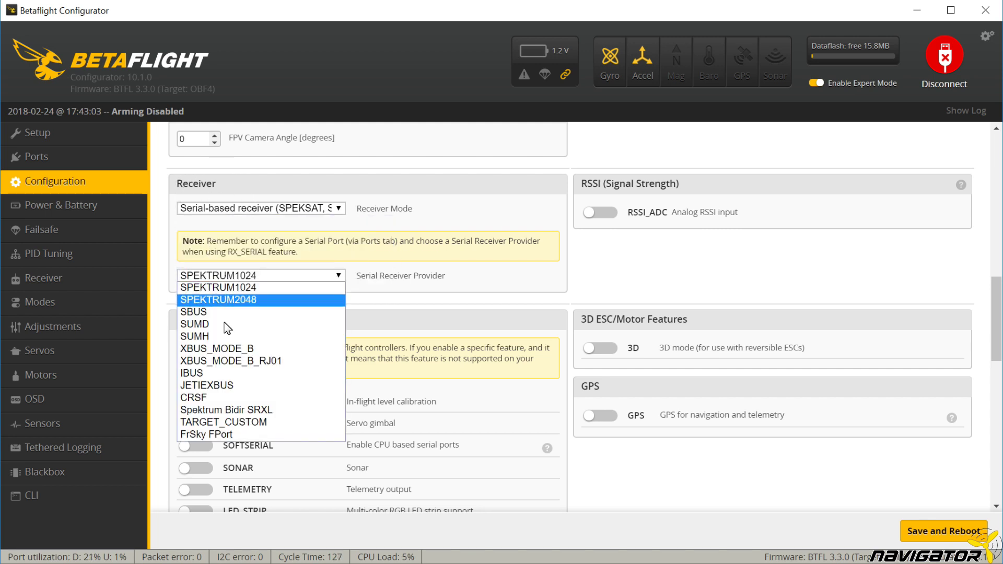
{"action": "left_click", "coordinate": [233, 435]}
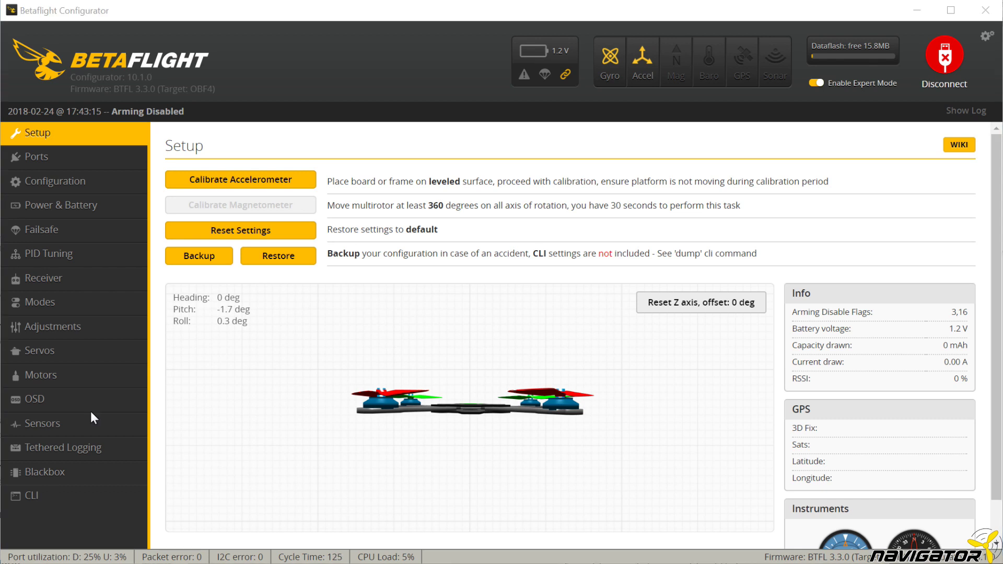
- List the flight controller's serial settings in the CLI with the "get serial" command
{"action": "left_click", "coordinate": [31, 495]}
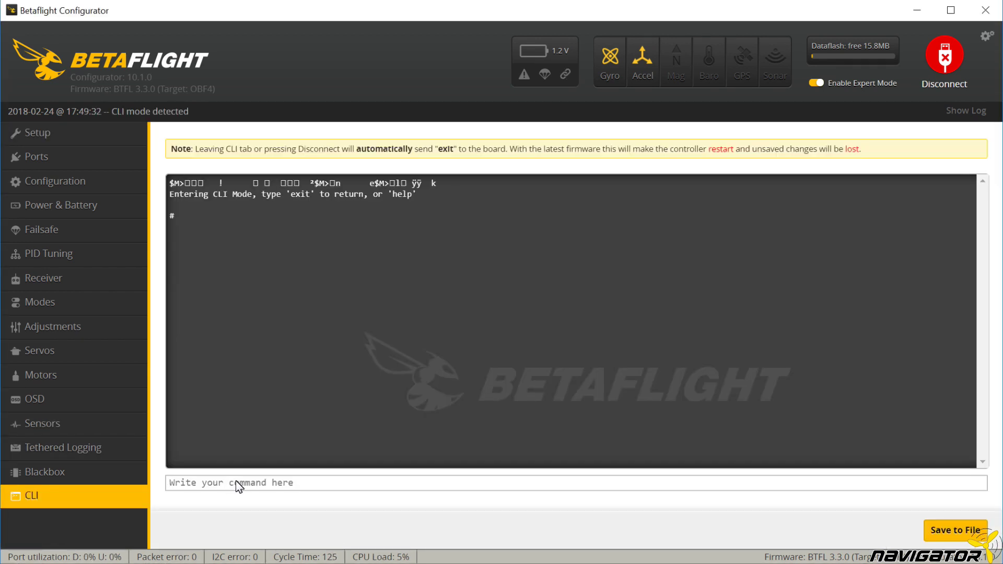
{"action": "left_click", "coordinate": [236, 483]}
{"action": "type", "text": "get ser"}
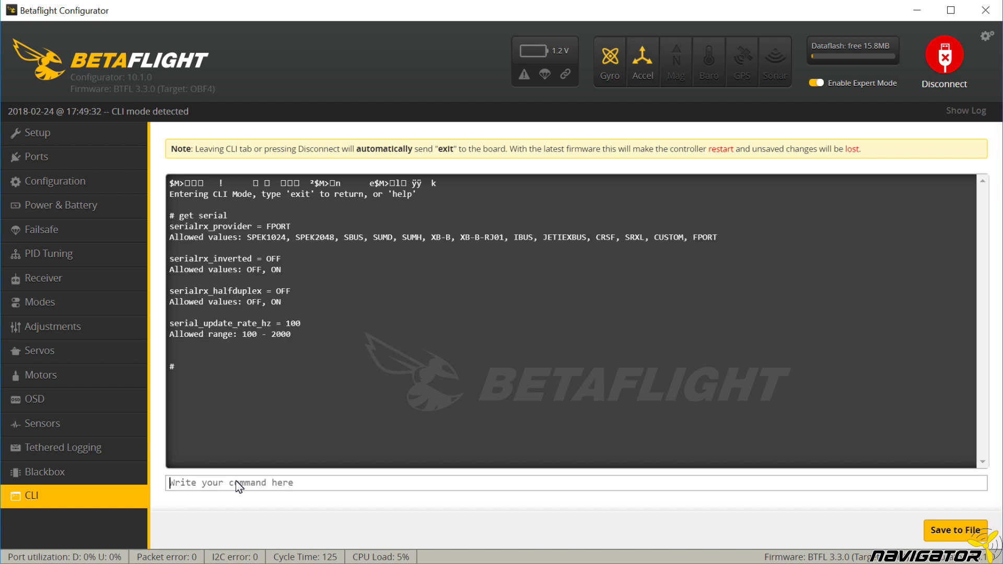
{"action": "left_click", "coordinate": [239, 486]}
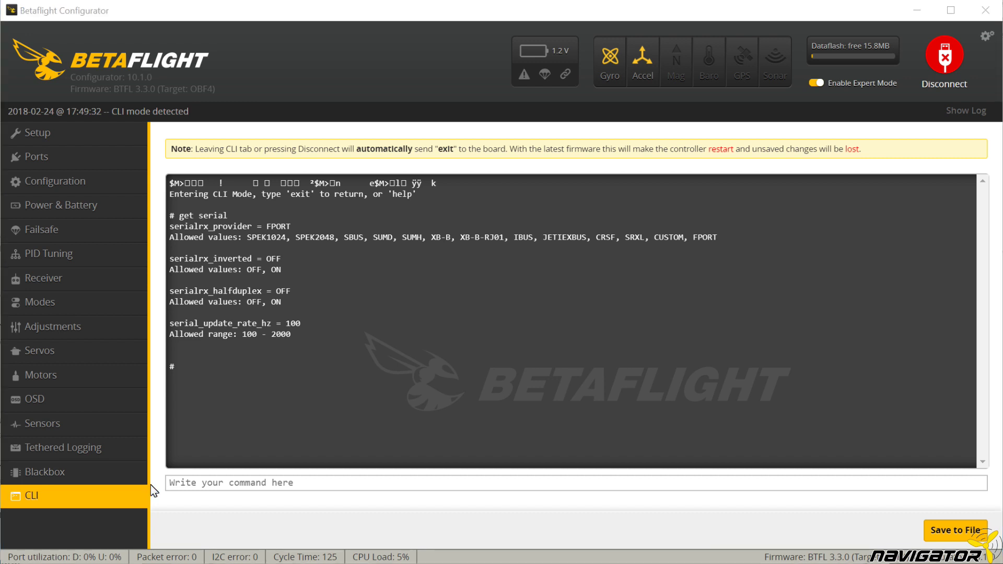
- Through the CLI, set serialrx_halfduplex to OFF and serialrx_inverted to ON
{"action": "left_click", "coordinate": [172, 488]}
{"action": "type", "text": "set serialrx_halfduplex = OFF set serialrx_inverted = ON"}
{"action": "key", "text": "Return"}
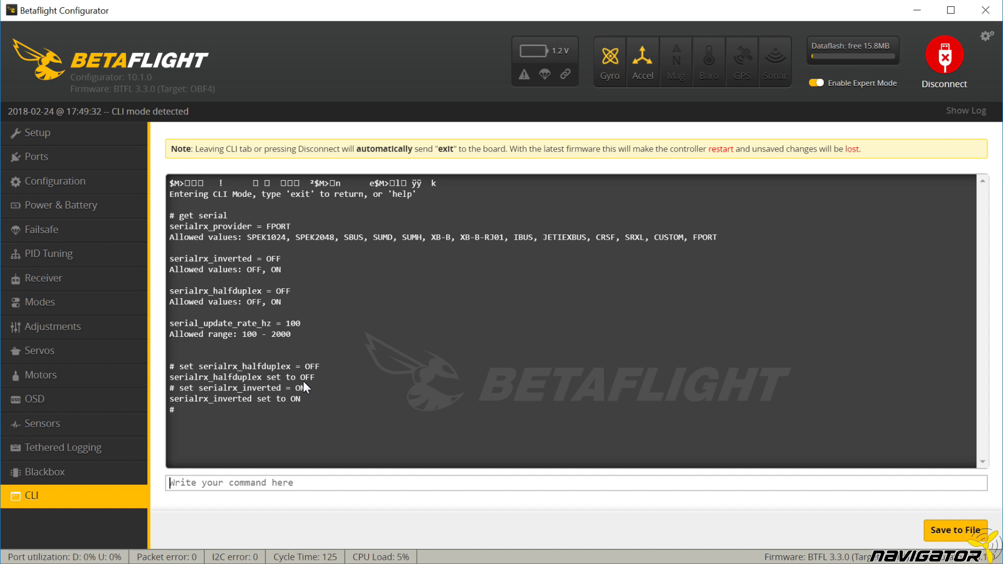
{"action": "left_click", "coordinate": [294, 399]}
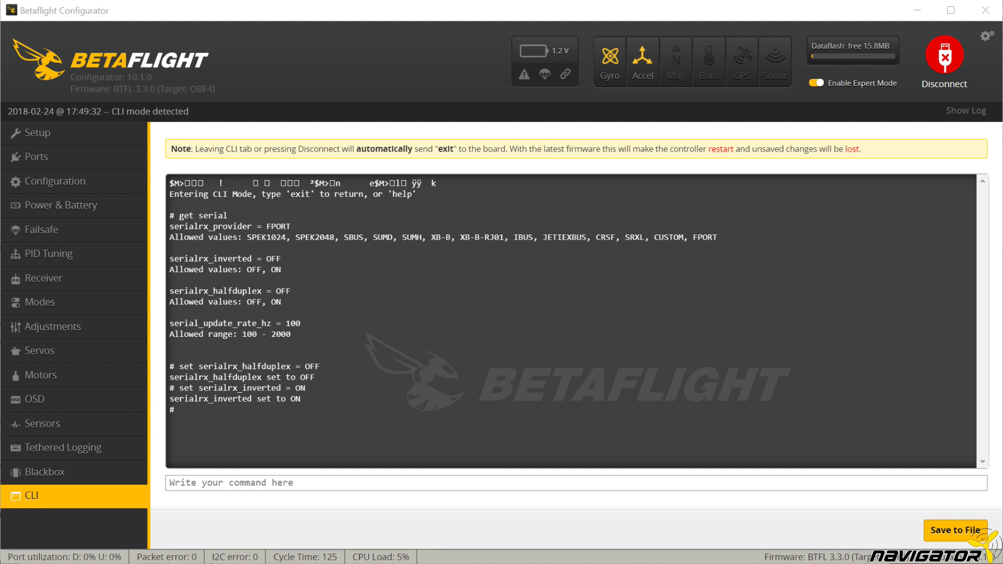
- Switch the CLI values to serialrx_halfduplex = ON and serialrx_inverted = OFF
{"action": "left_click", "coordinate": [186, 488]}
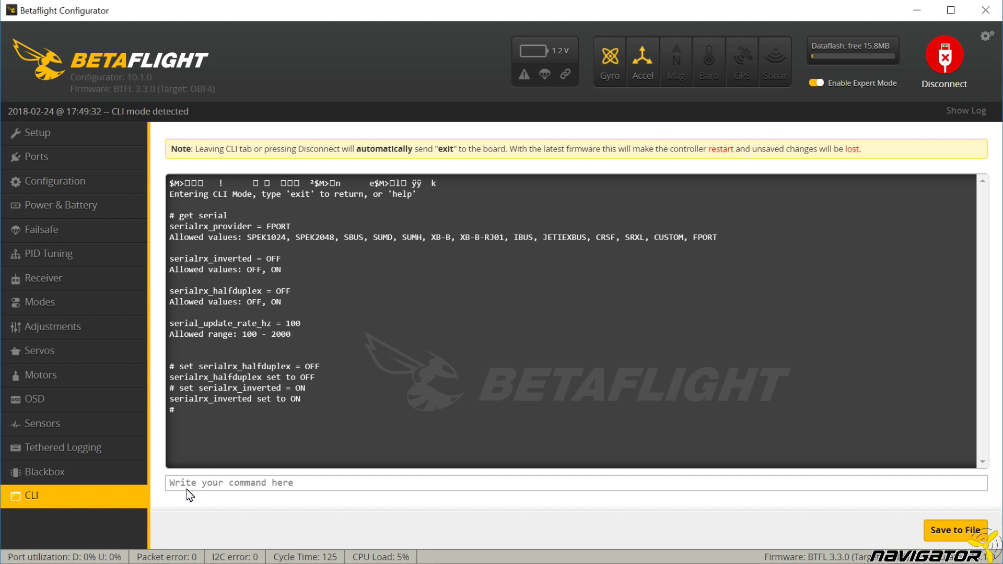
{"action": "type", "text": "set serialrx_halfduplex = ON set serialrx_inverted = OFF"}
{"action": "key", "text": "Return"}
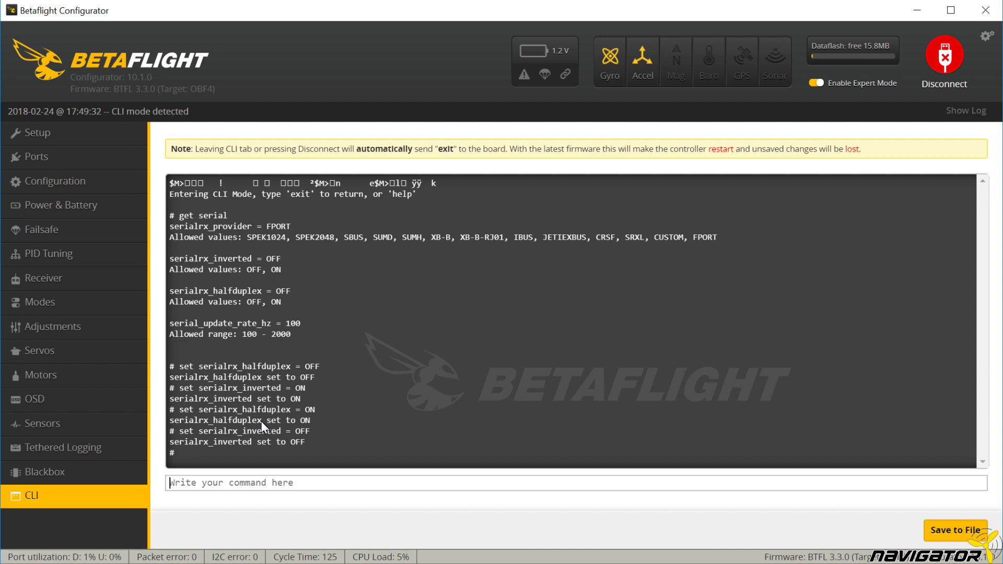
{"action": "left_click", "coordinate": [298, 442]}
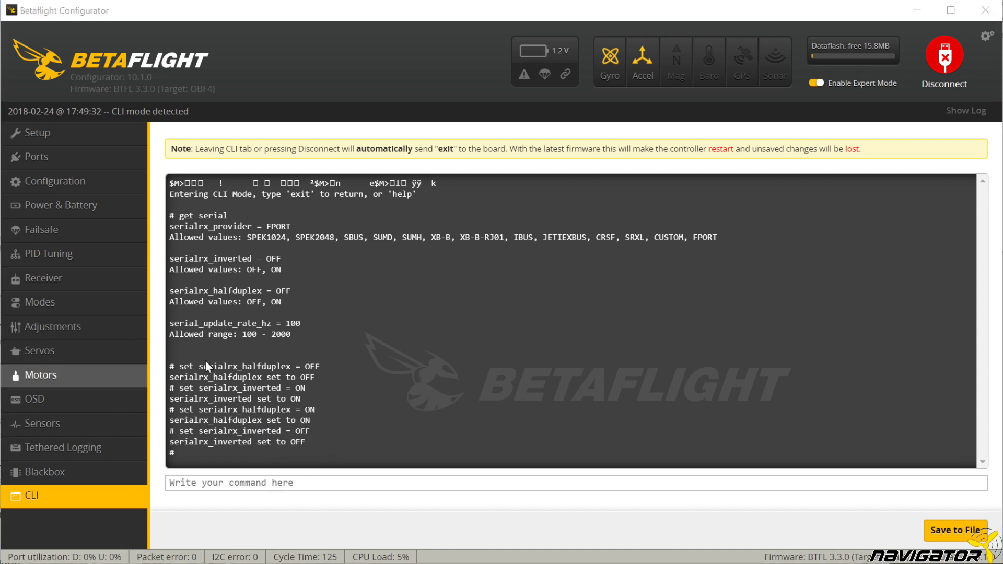
- Set both serialrx_halfduplex and serialrx_inverted to ON, and leave the CLI with the "exit" command
{"action": "left_click", "coordinate": [228, 488]}
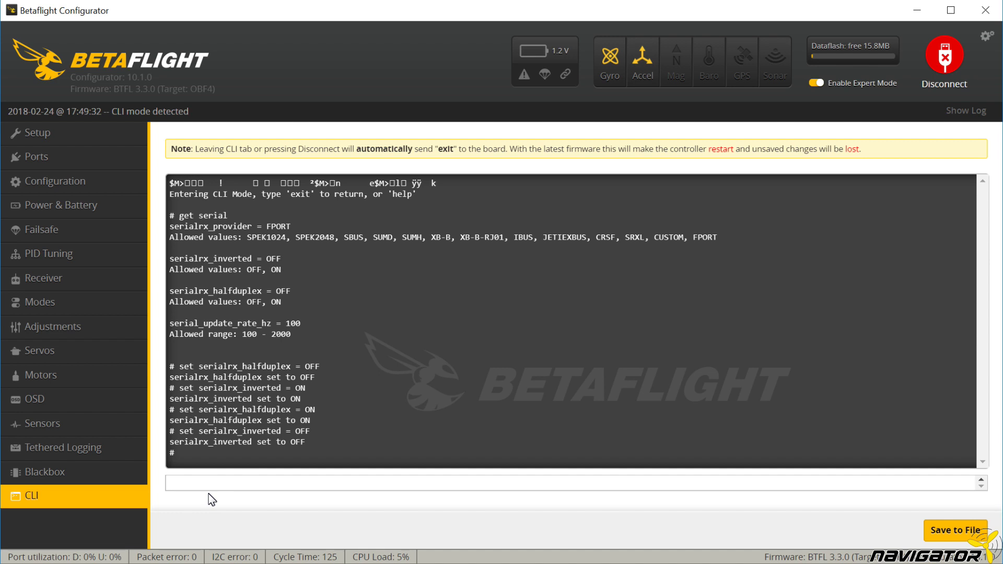
{"action": "type", "text": "set serialrx_halfduplex = ON set serialrx_inverted = ON"}
{"action": "key", "text": "Return"}
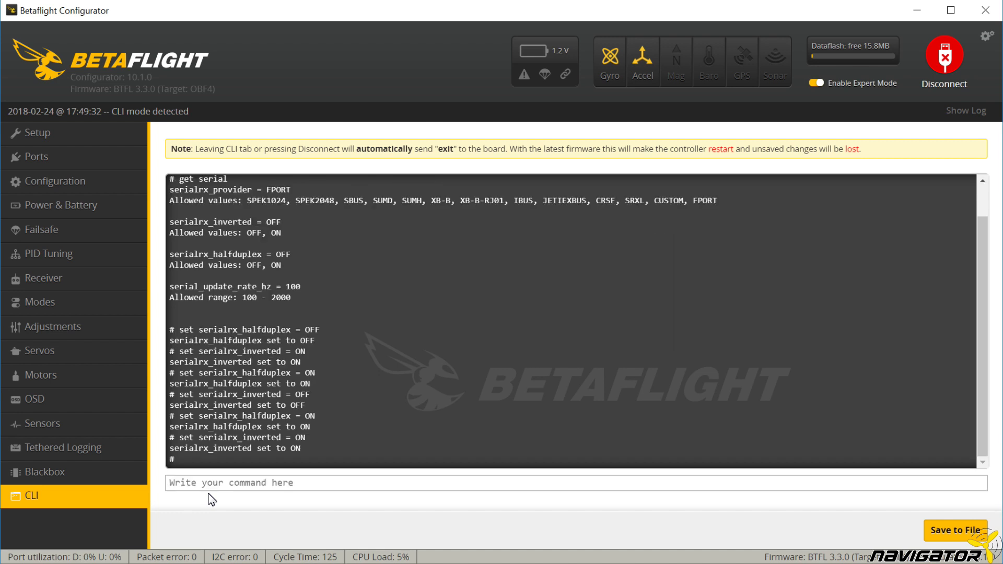
{"action": "type", "text": "exit"}
{"action": "key", "text": "Return"}
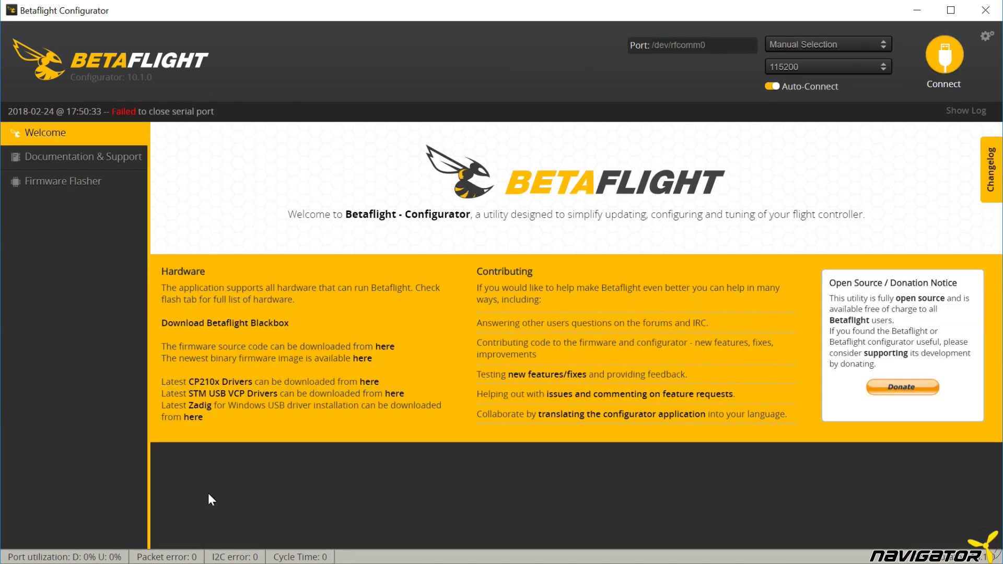